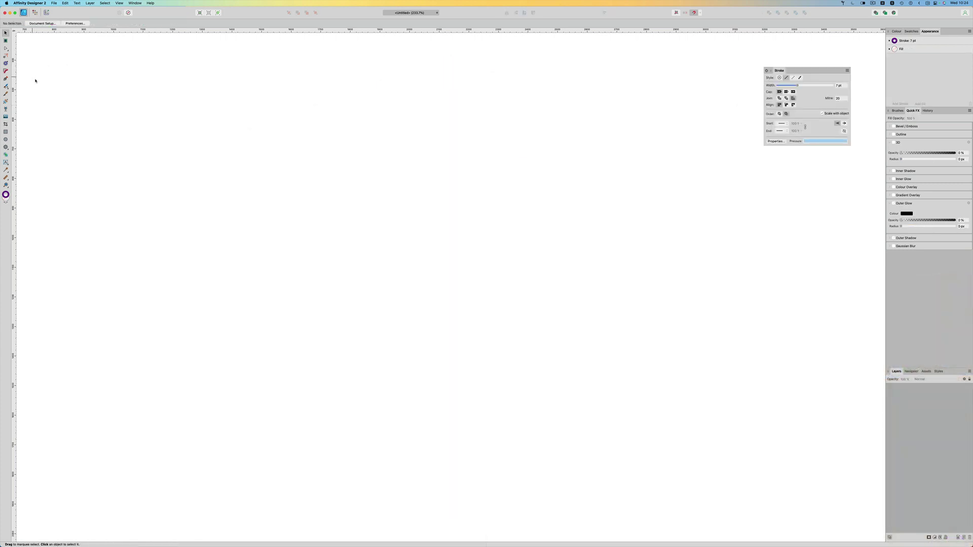
Draw an open zigzag path of seven straight segments down the canvas with the Pen tool.
{"action": "left_click", "coordinate": [6, 79]}
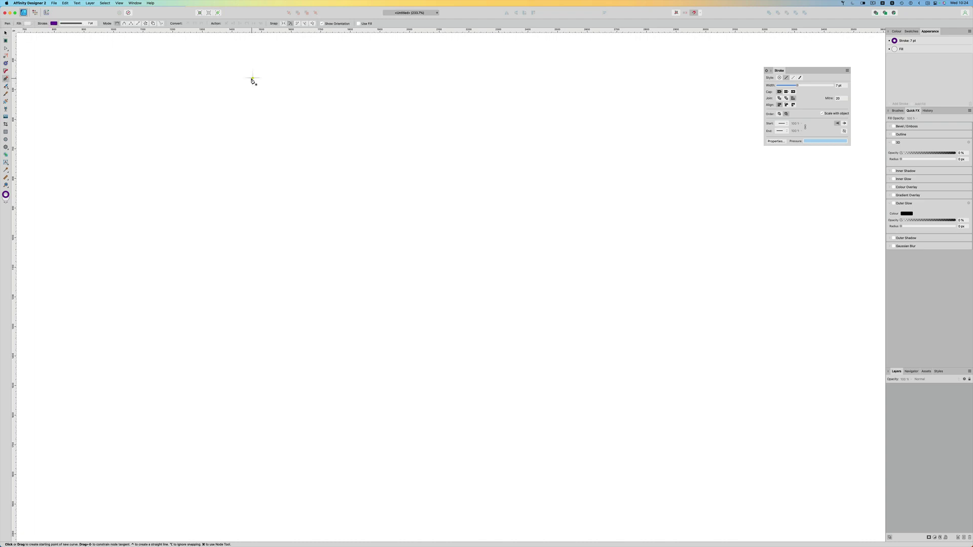
{"action": "left_click", "coordinate": [252, 78]}
{"action": "left_click", "coordinate": [515, 90]}
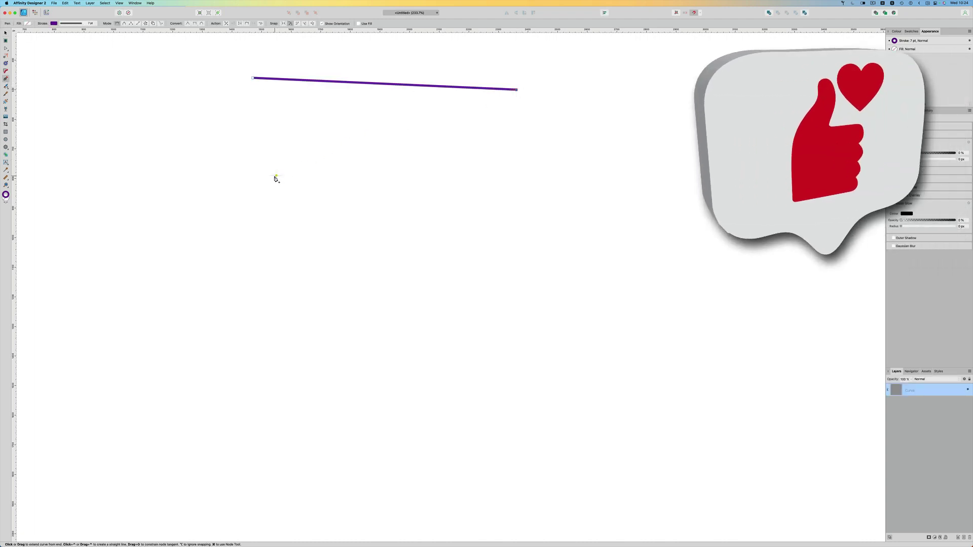
{"action": "left_click", "coordinate": [257, 176]}
{"action": "left_click", "coordinate": [514, 206]}
{"action": "left_click", "coordinate": [256, 318]}
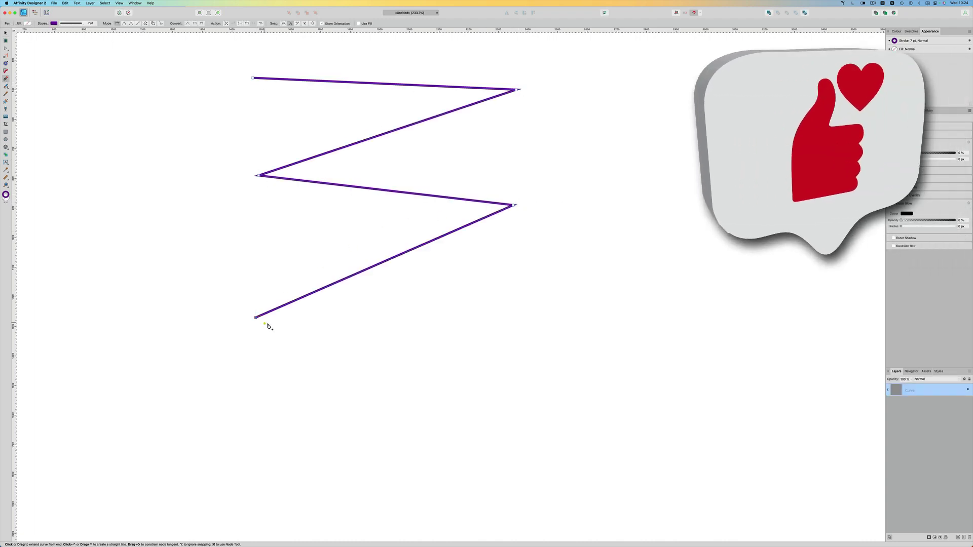
{"action": "left_click", "coordinate": [498, 365]}
{"action": "left_click", "coordinate": [266, 406]}
{"action": "left_click", "coordinate": [495, 460]}
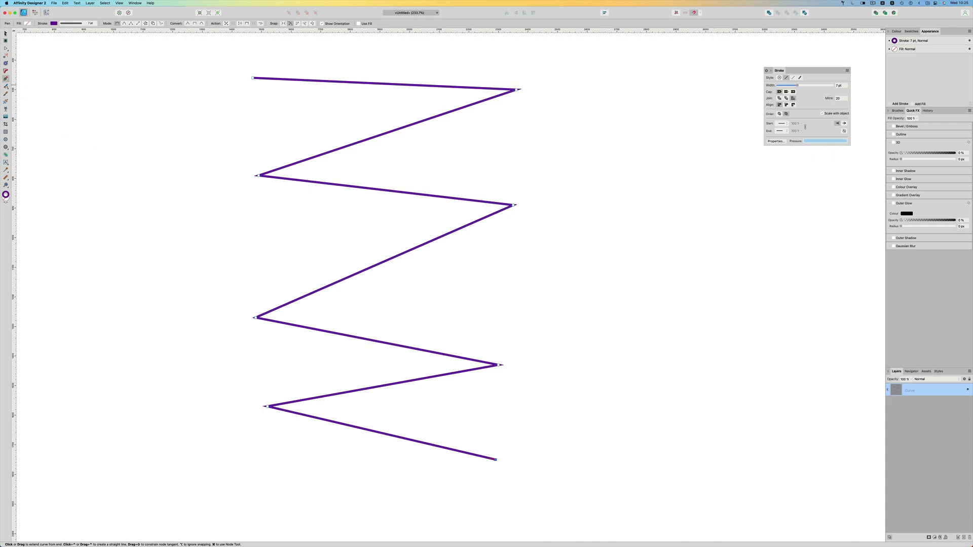
Select the zigzag's right-hand nodes with the Node tool and align them horizontally to the right.
{"action": "left_click", "coordinate": [5, 48]}
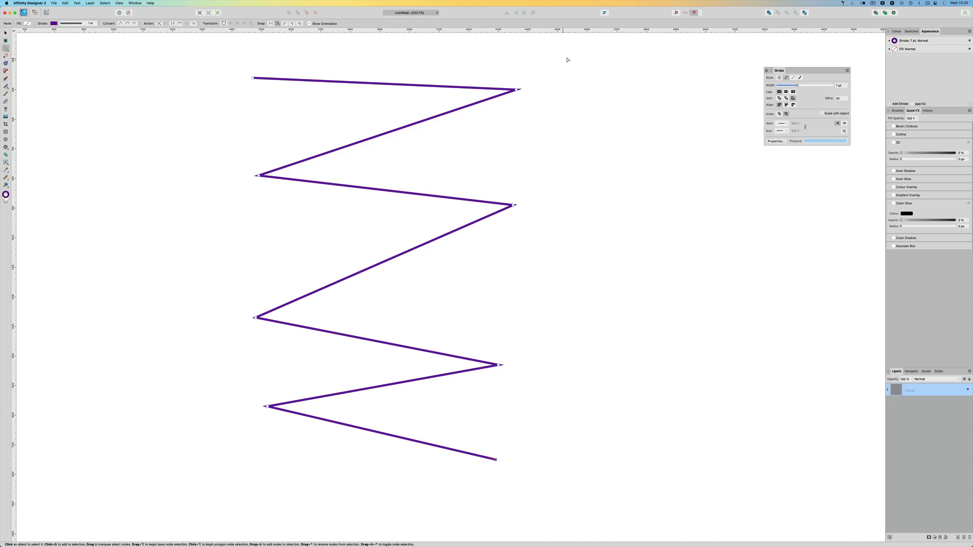
{"action": "left_click_drag", "start_coordinate": [573, 57], "coordinate": [452, 480]}
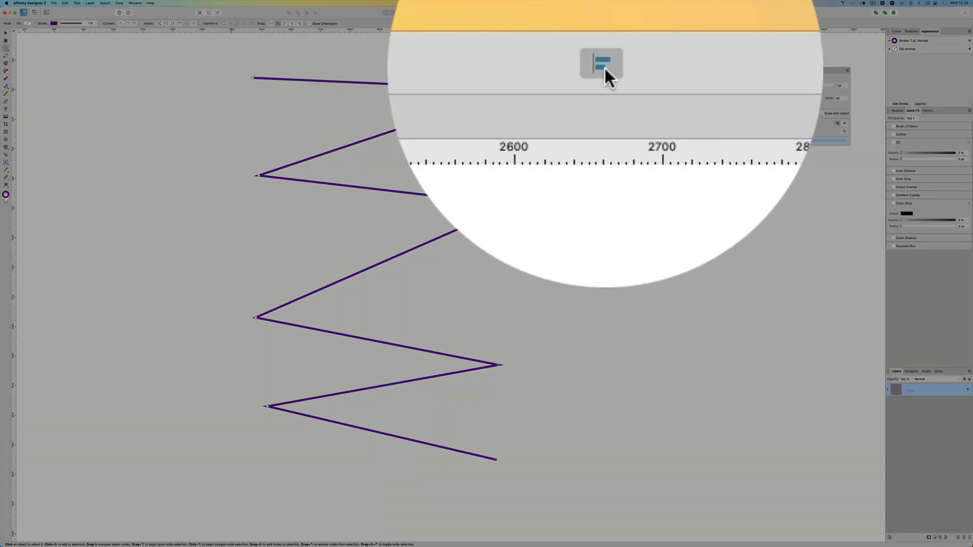
{"action": "left_click", "coordinate": [604, 13]}
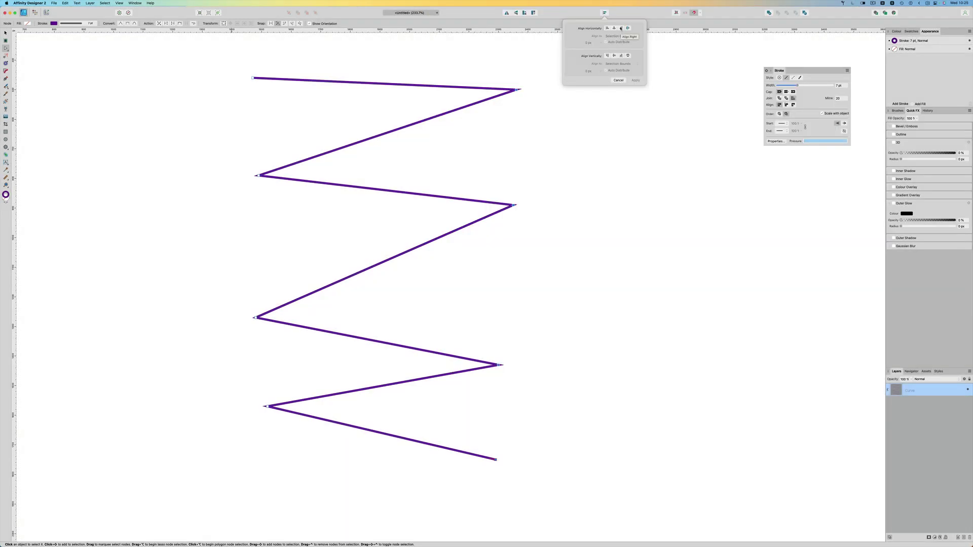
{"action": "left_click", "coordinate": [621, 28]}
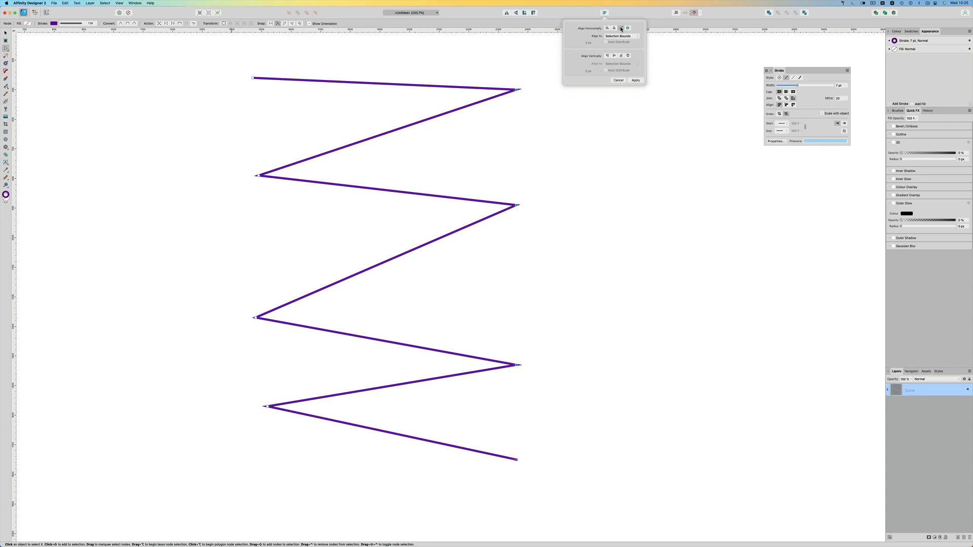
Select the zigzag's left-hand nodes and align them horizontally to their centre.
{"action": "left_click_drag", "start_coordinate": [236, 47], "coordinate": [341, 438]}
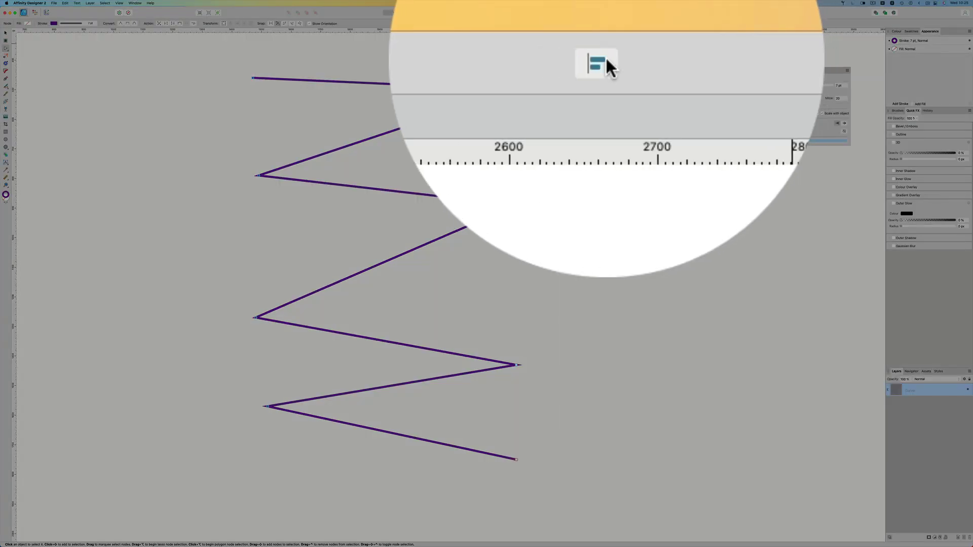
{"action": "left_click", "coordinate": [605, 13]}
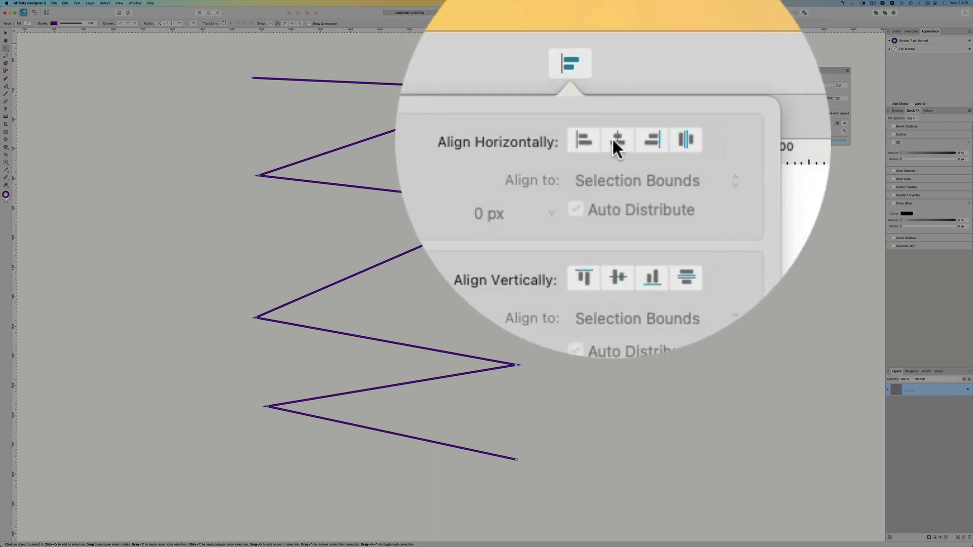
{"action": "left_click", "coordinate": [614, 28]}
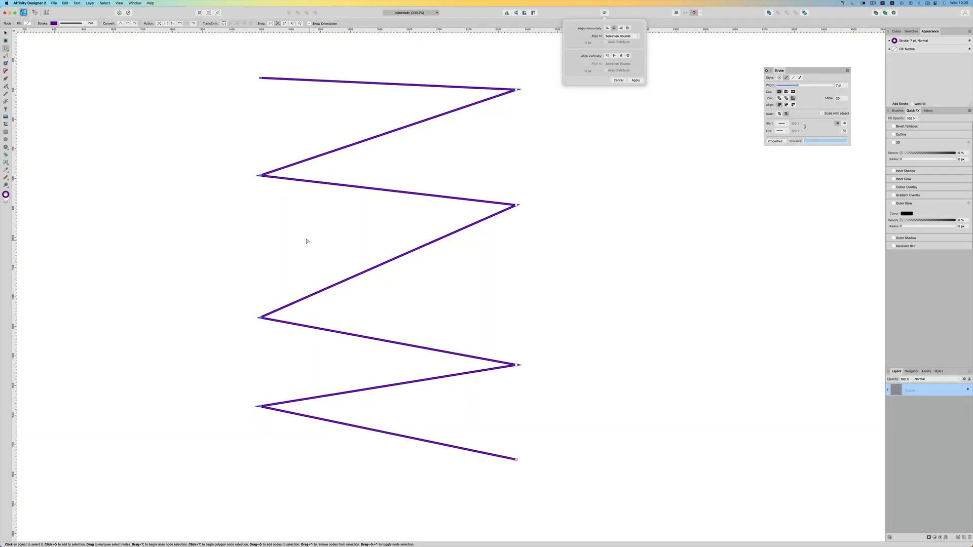
Check the left-hand nodes against a temporary vertical guide, remove the guide and delete the zigzag.
{"action": "left_click_drag", "start_coordinate": [14, 204], "coordinate": [260, 228]}
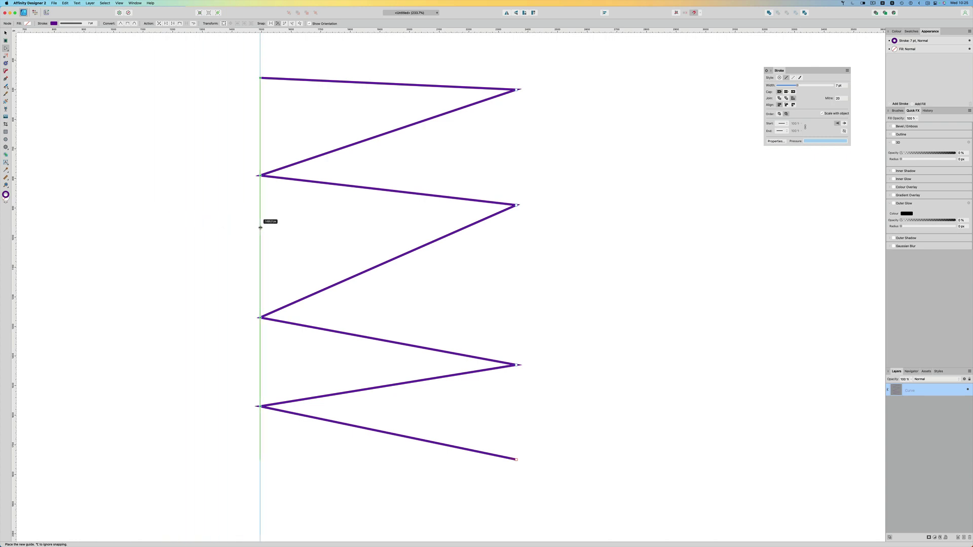
{"action": "left_click_drag", "start_coordinate": [260, 228], "coordinate": [13, 198]}
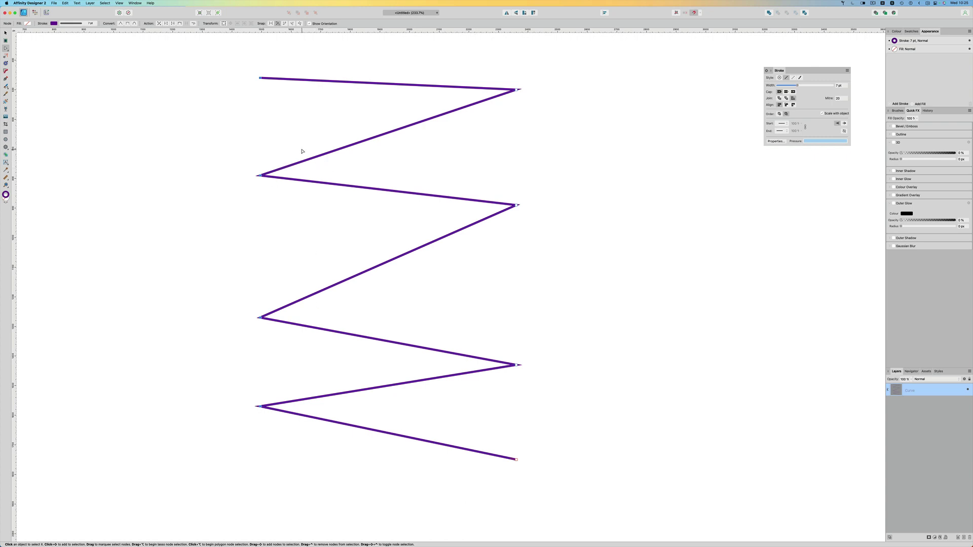
{"action": "key", "text": "Delete"}
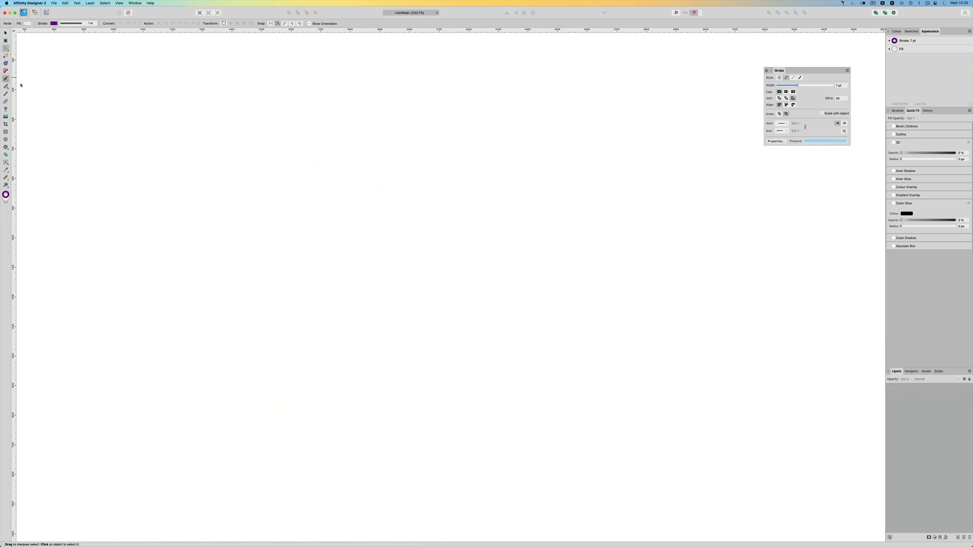
Draw a large V with the Pen tool, going from the upper left down to its tip and up to the upper right.
{"action": "key", "text": "p"}
{"action": "left_click", "coordinate": [289, 87]}
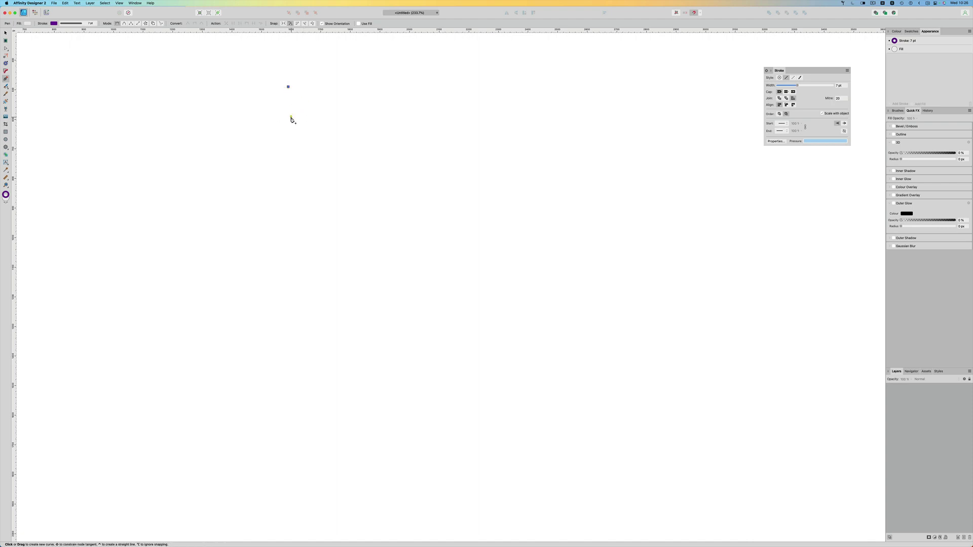
{"action": "left_click", "coordinate": [400, 523]}
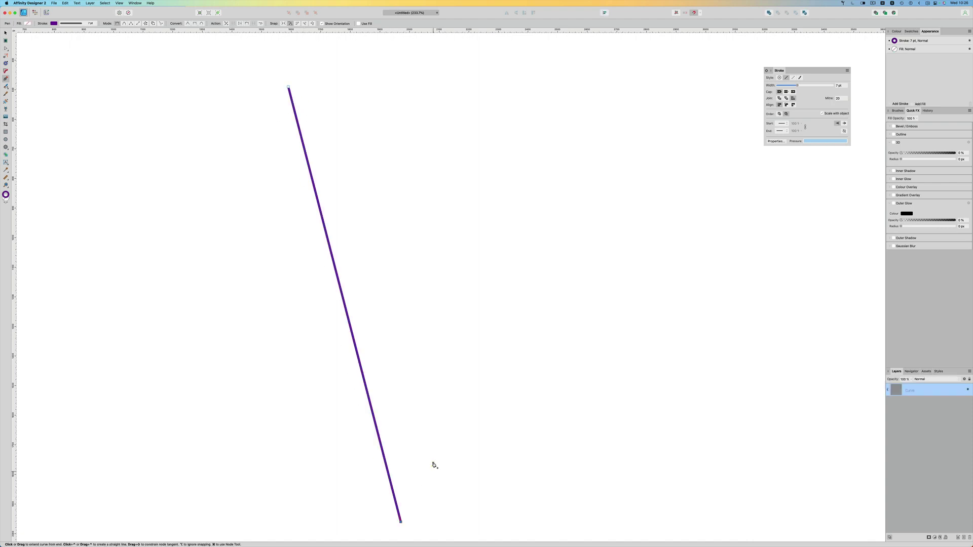
{"action": "left_click", "coordinate": [572, 84]}
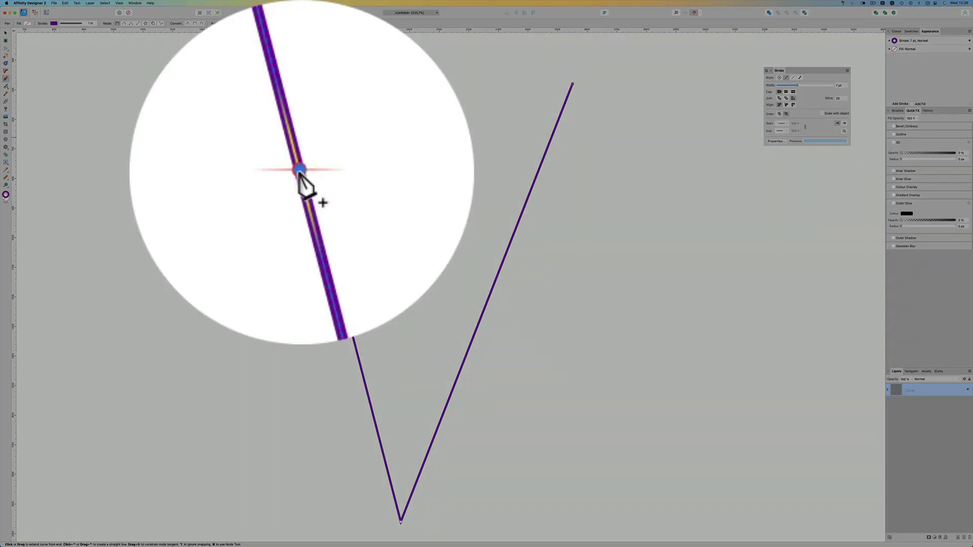
Continue the path as a narrowing zigzag with nodes alternating on the V's two arms, ending just above its tip.
{"action": "left_click", "coordinate": [302, 137]}
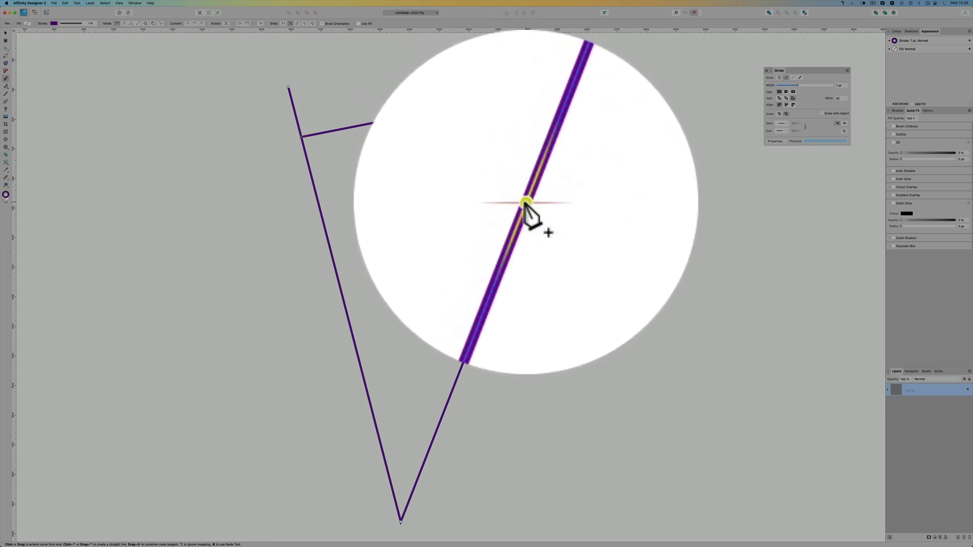
{"action": "left_click", "coordinate": [525, 203]}
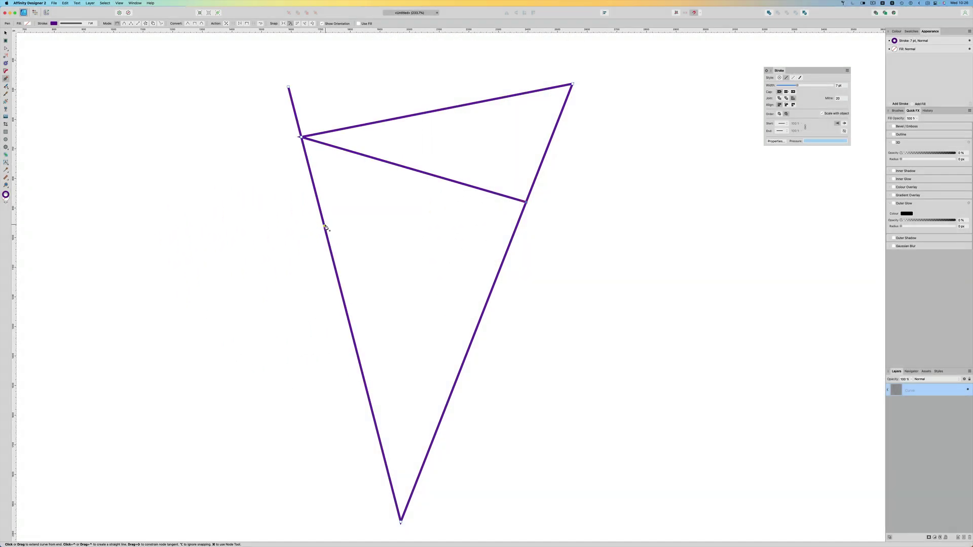
{"action": "left_click", "coordinate": [324, 224]}
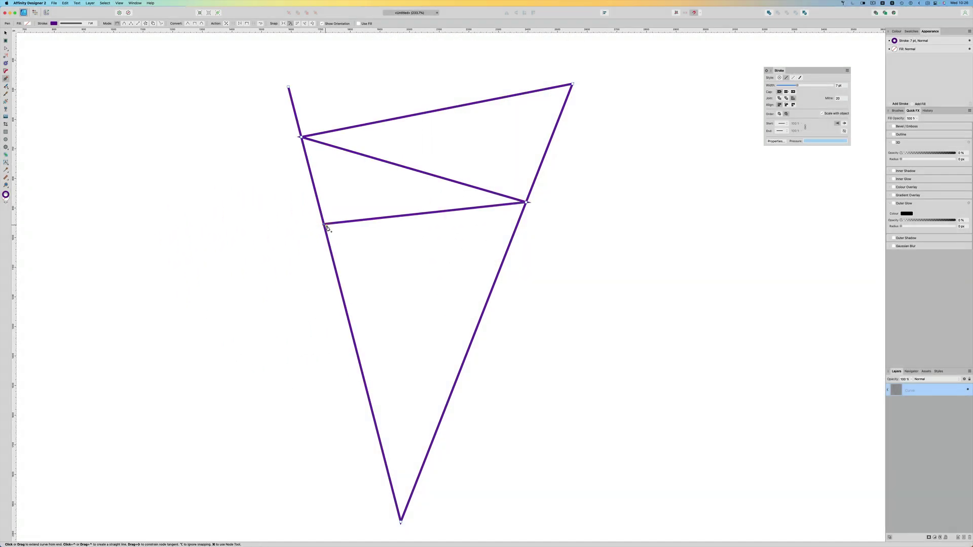
{"action": "left_click", "coordinate": [496, 279]}
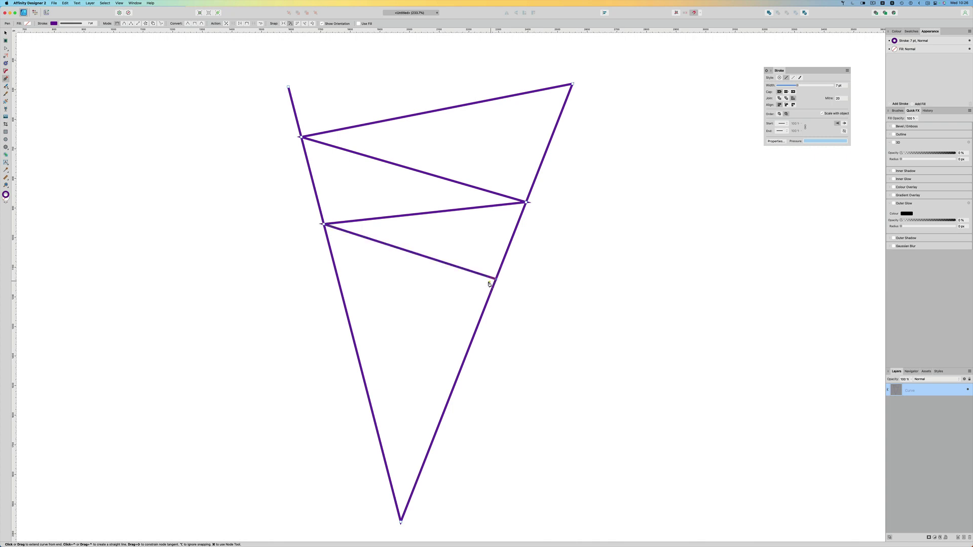
{"action": "left_click", "coordinate": [347, 311]}
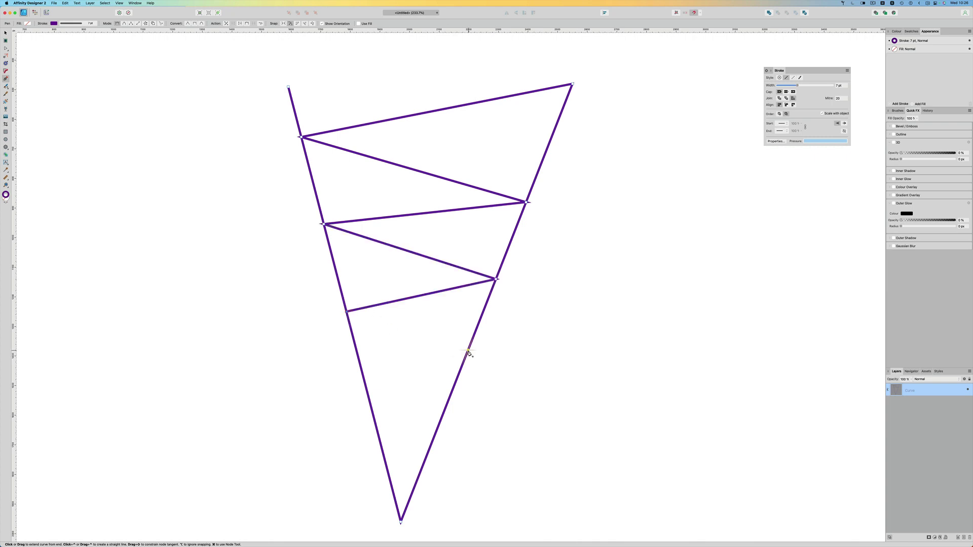
{"action": "left_click", "coordinate": [468, 349]}
{"action": "left_click", "coordinate": [365, 384]}
{"action": "left_click", "coordinate": [446, 404]}
{"action": "left_click", "coordinate": [377, 430]}
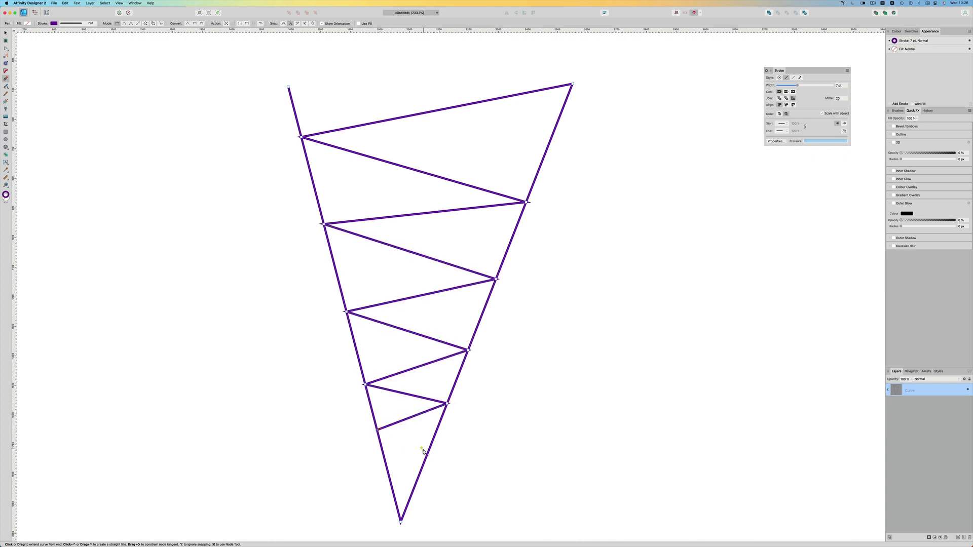
{"action": "left_click", "coordinate": [430, 448]}
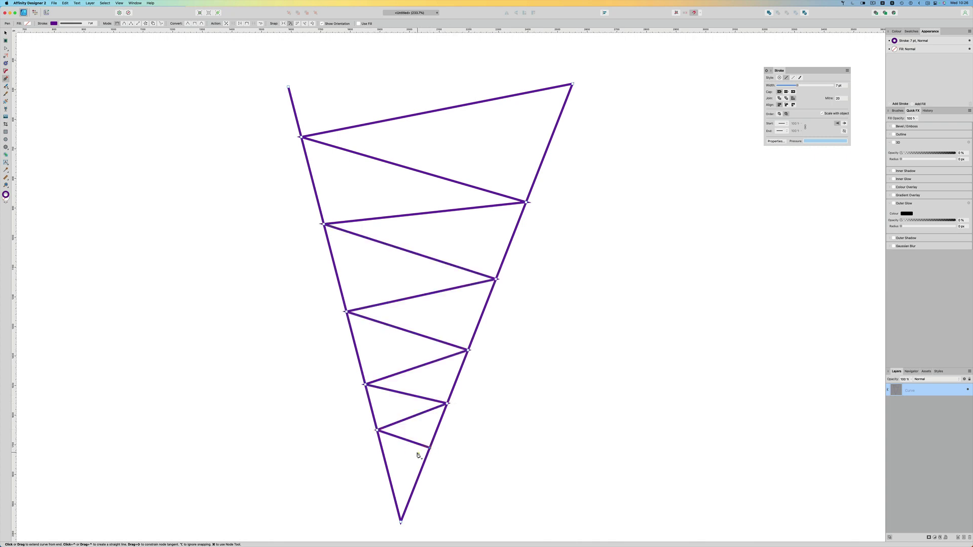
{"action": "left_click", "coordinate": [404, 499]}
Delete the V's starting node and tip node with the Node tool, leaving only the tapering zigzag.
{"action": "left_click", "coordinate": [5, 49]}
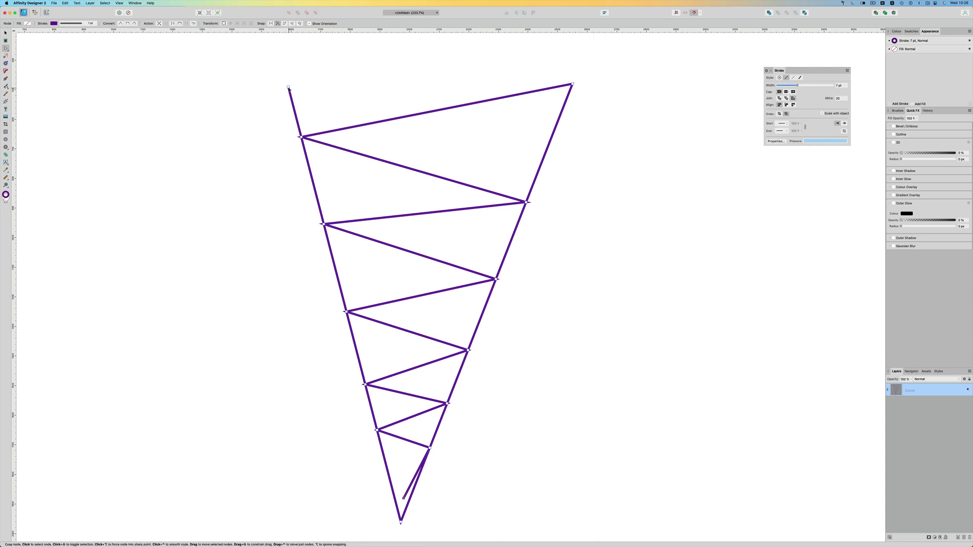
{"action": "key", "text": "Delete"}
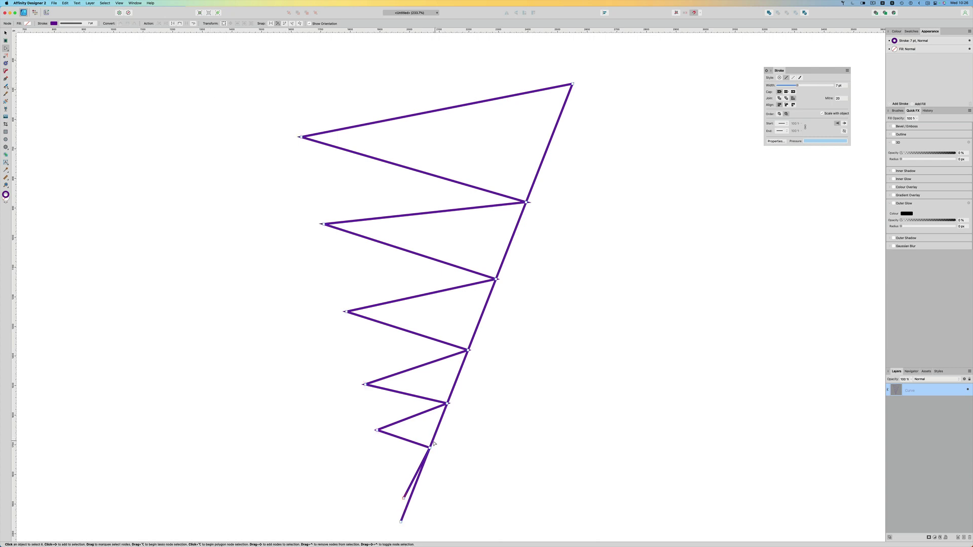
{"action": "left_click", "coordinate": [400, 522]}
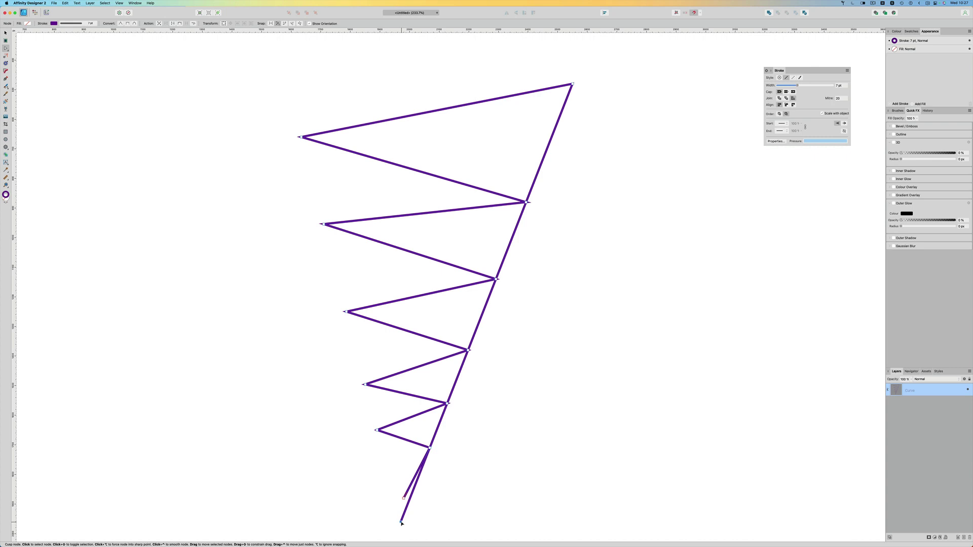
{"action": "key", "text": "Delete"}
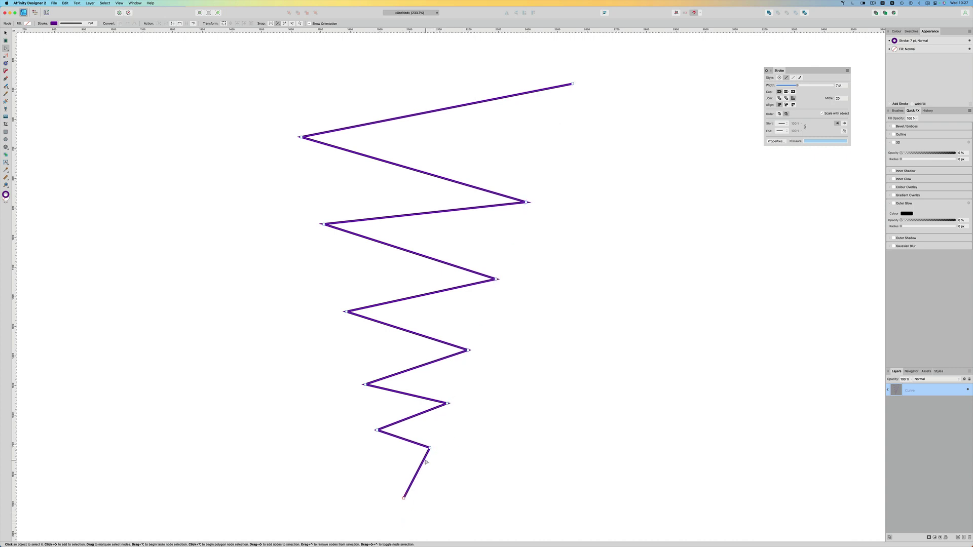
Bend the zigzag's last segment into a curve and add a Curved arrowhead at the end of the stroke.
{"action": "left_click_drag", "start_coordinate": [420, 467], "coordinate": [412, 467]}
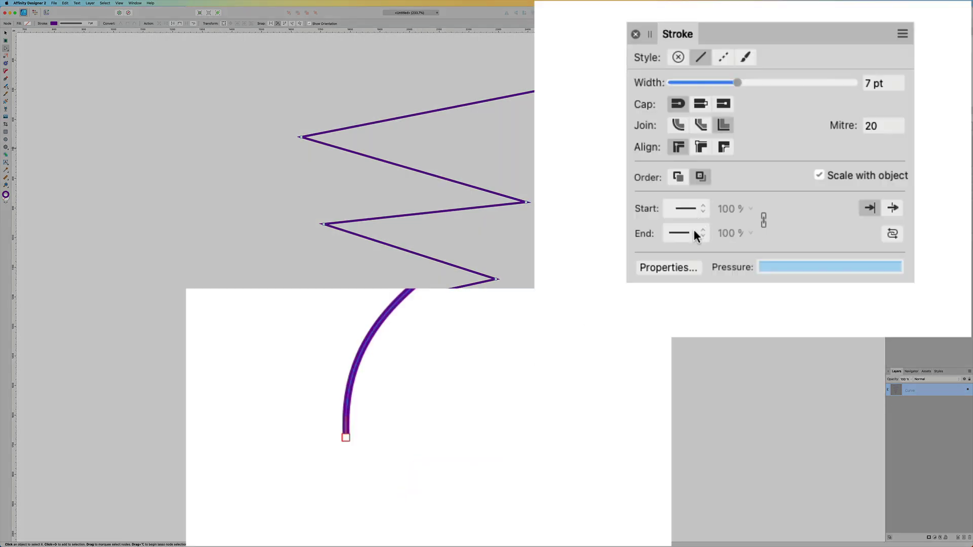
{"action": "left_click", "coordinate": [781, 130]}
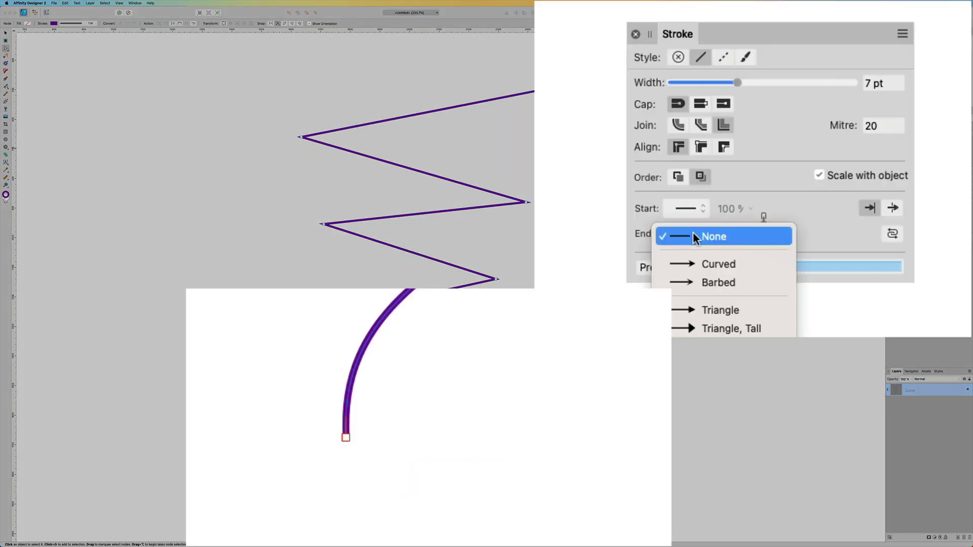
{"action": "left_click", "coordinate": [704, 262]}
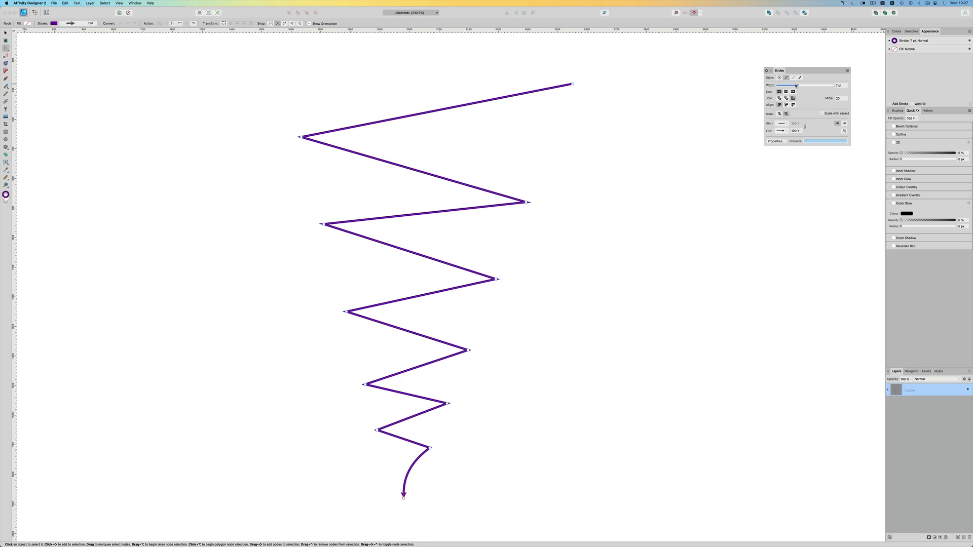
Set the stroke width to 39 pt and taper its pressure profile from full at the start to a small value at the end.
{"action": "left_click_drag", "start_coordinate": [797, 86], "coordinate": [818, 90]}
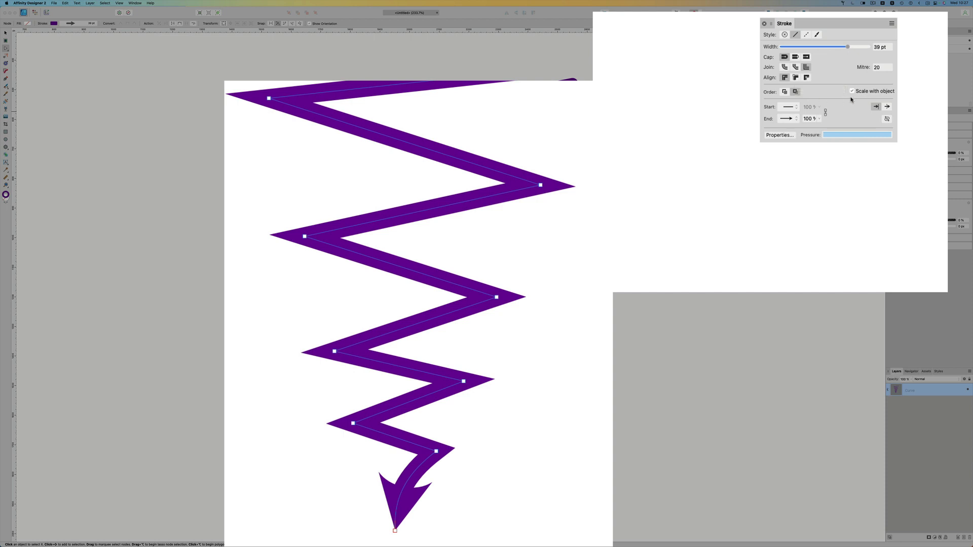
{"action": "left_click", "coordinate": [885, 135]}
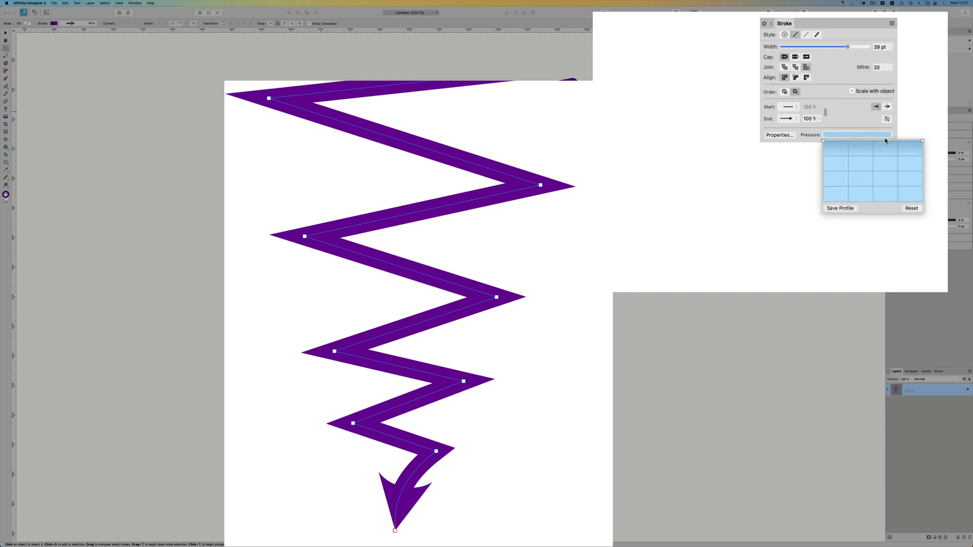
{"action": "mouse_move", "coordinate": [922, 141]}
{"action": "left_mouse_down"}
{"action": "mouse_move", "coordinate": [921, 166]}
{"action": "mouse_move", "coordinate": [919, 140]}
{"action": "left_mouse_up"}
{"action": "left_click_drag", "start_coordinate": [923, 143], "coordinate": [926, 214]}
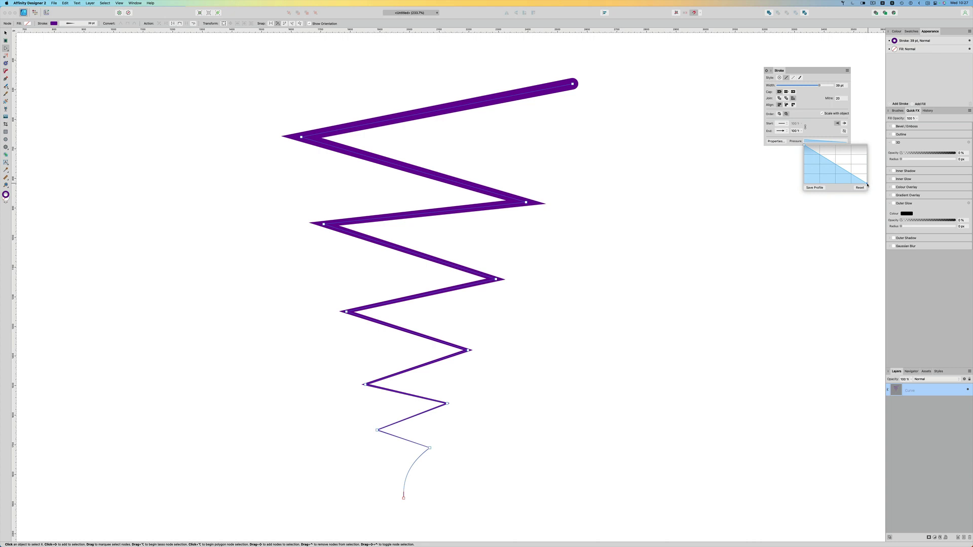
{"action": "left_click_drag", "start_coordinate": [867, 185], "coordinate": [868, 178]}
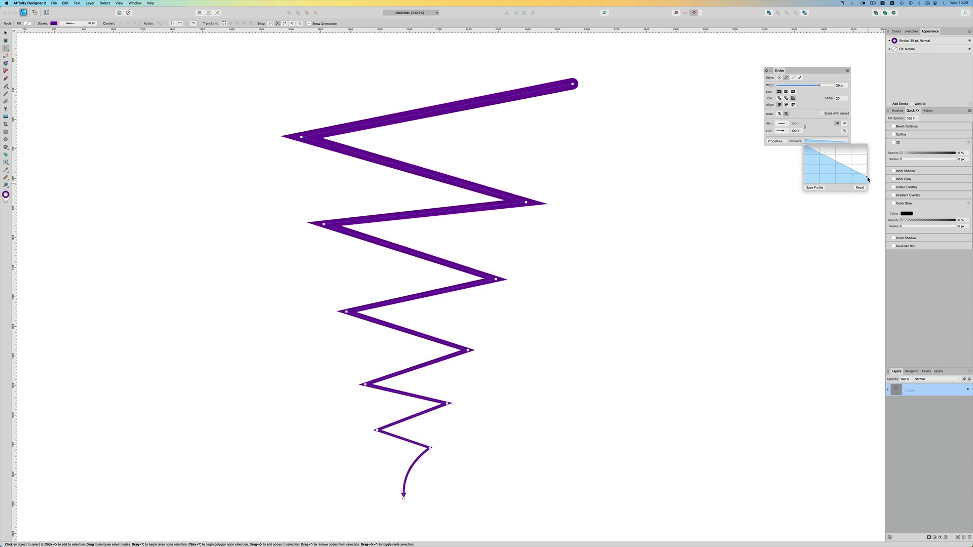
Add a second stroke above the purple one, 19 pt wide and coloured magenta (FF00EA).
{"action": "left_click", "coordinate": [907, 96]}
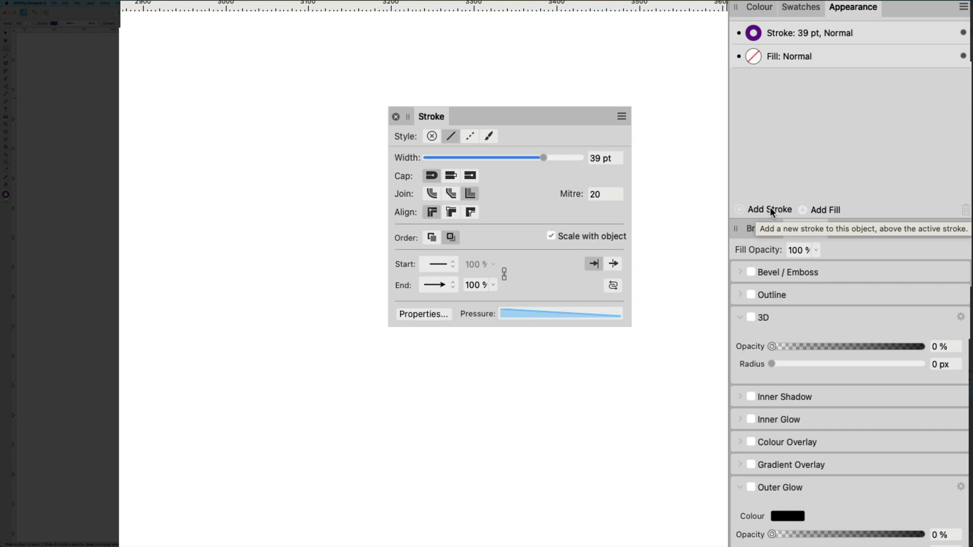
{"action": "left_click", "coordinate": [771, 209]}
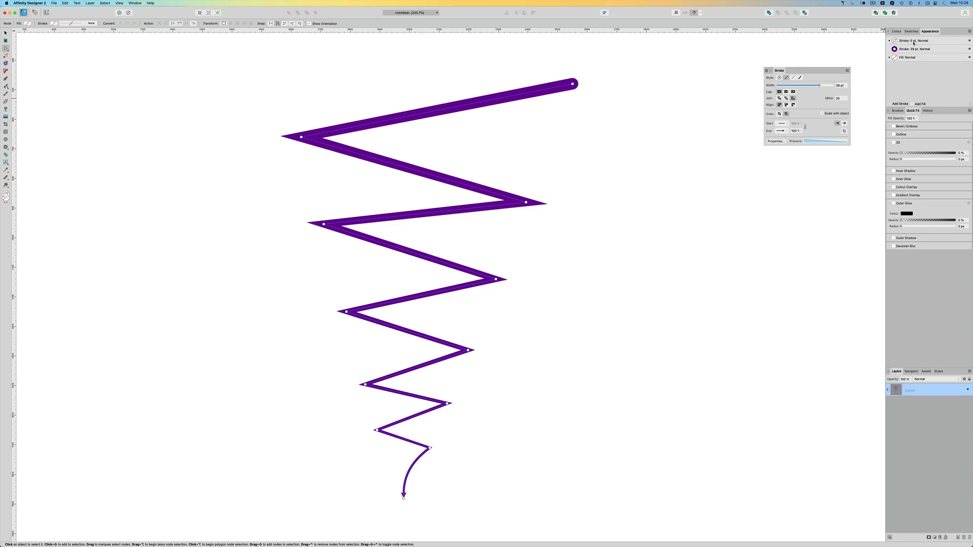
{"action": "left_click", "coordinate": [914, 42]}
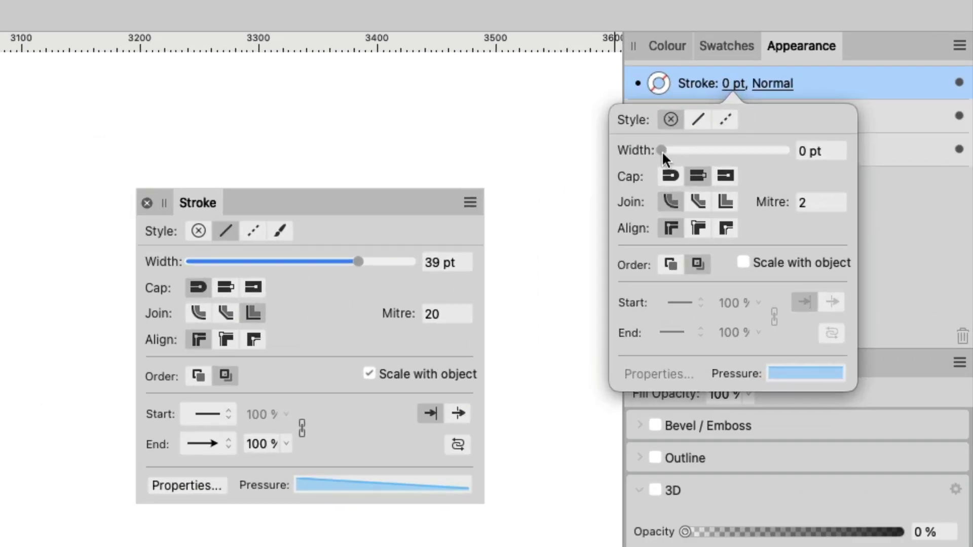
{"action": "left_click_drag", "start_coordinate": [662, 150], "coordinate": [729, 157]}
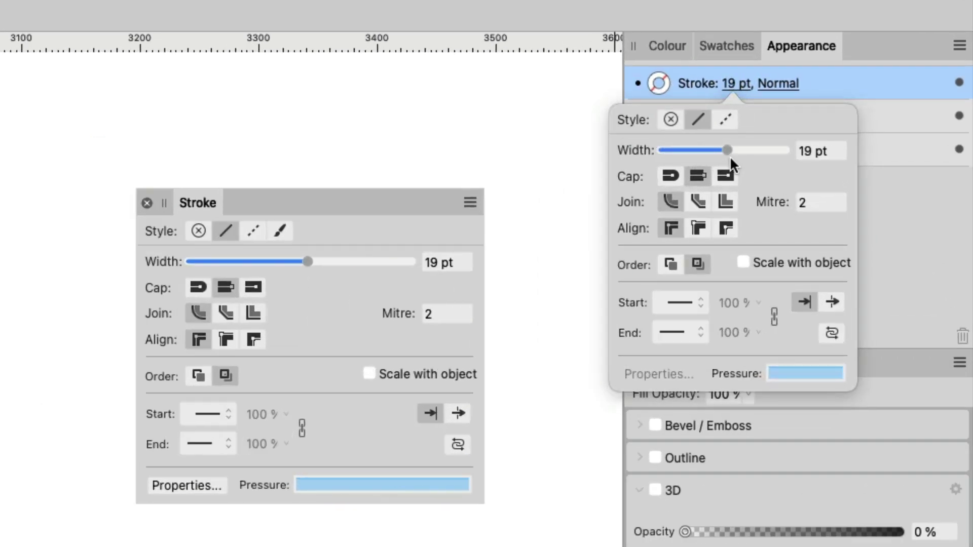
{"action": "left_click", "coordinate": [659, 85]}
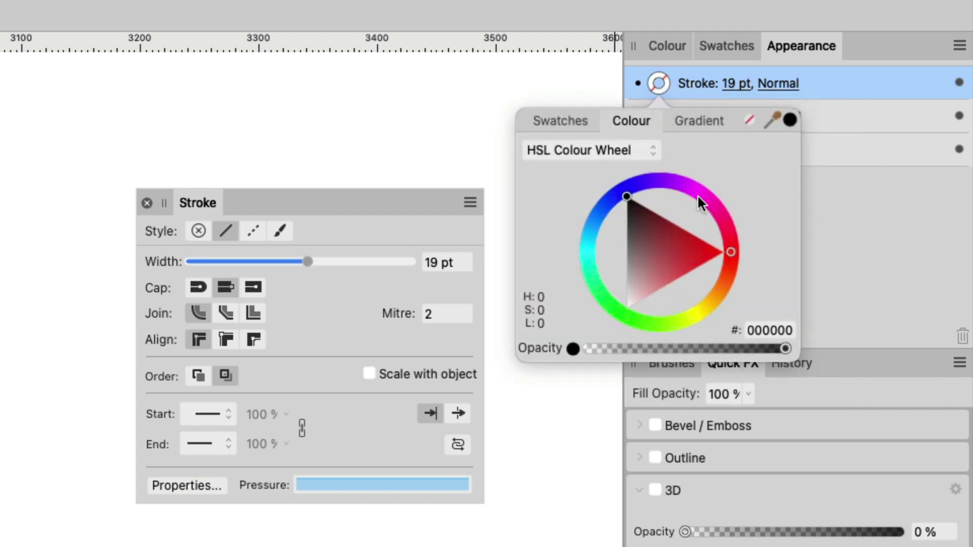
{"action": "left_click", "coordinate": [697, 192]}
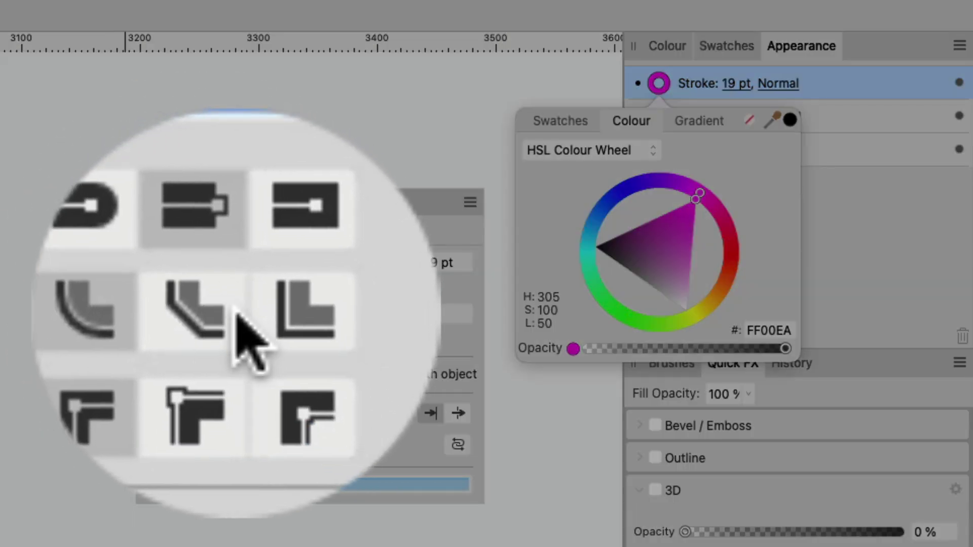
Give the magenta stroke a mitre join with limit 10 and taper its pressure from full to a small value at the end.
{"action": "left_click", "coordinate": [249, 304]}
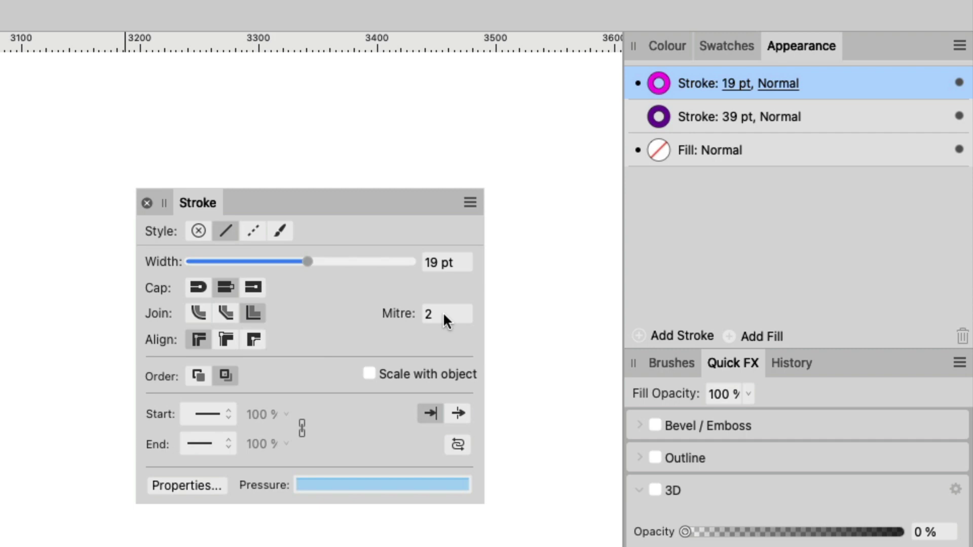
{"action": "double_click", "coordinate": [444, 314]}
{"action": "type", "text": "9"}
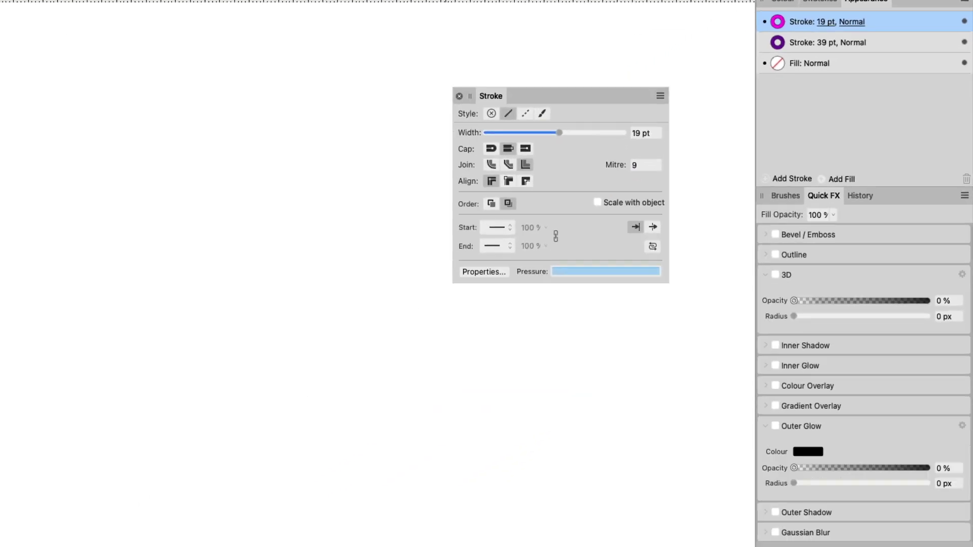
{"action": "key", "text": "Up"}
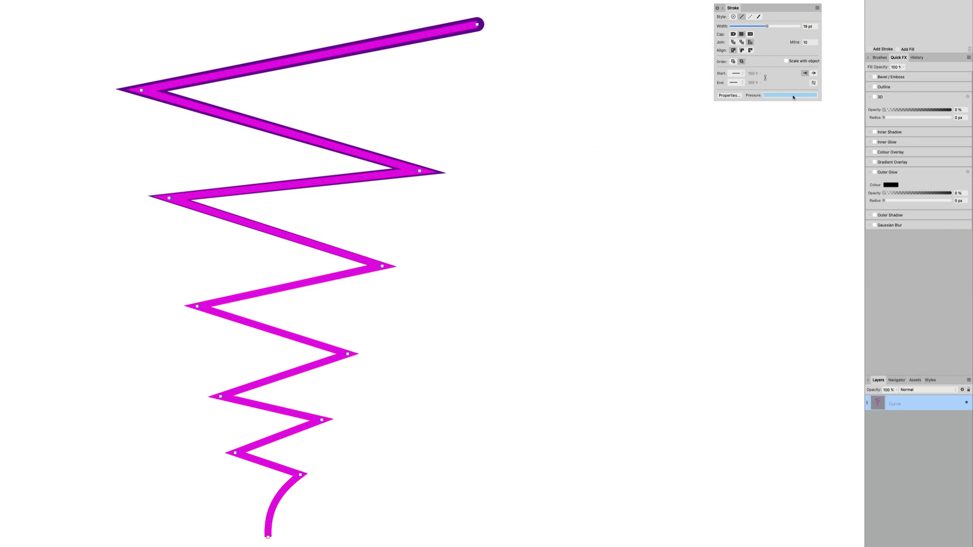
{"action": "left_click", "coordinate": [794, 96]}
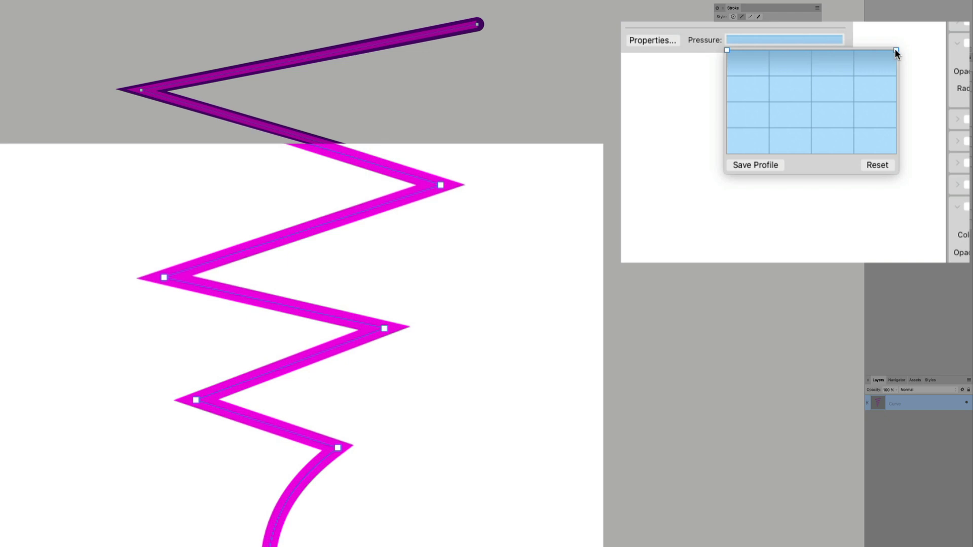
{"action": "left_click_drag", "start_coordinate": [895, 53], "coordinate": [892, 167]}
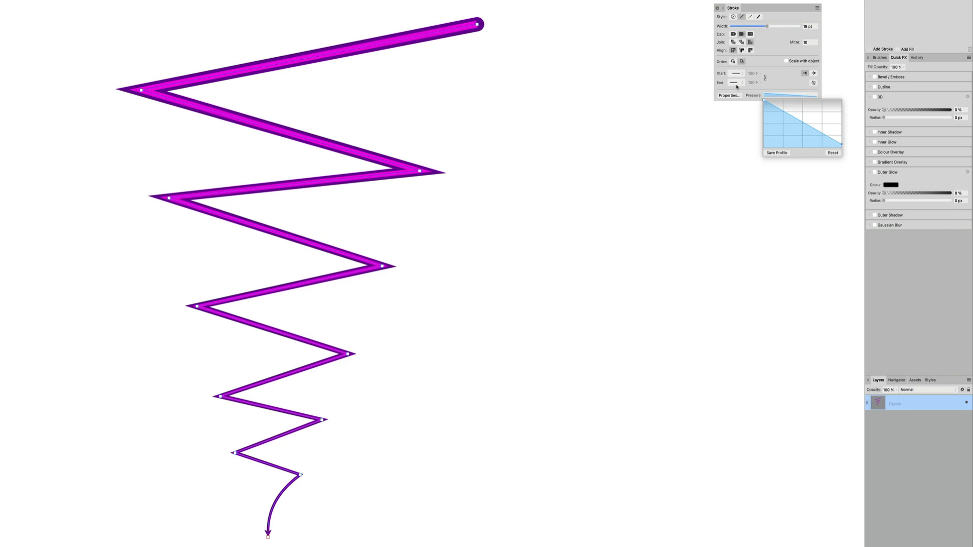
Add a Curved arrowhead to the end of the magenta stroke and give it a round cap.
{"action": "left_click", "coordinate": [736, 82]}
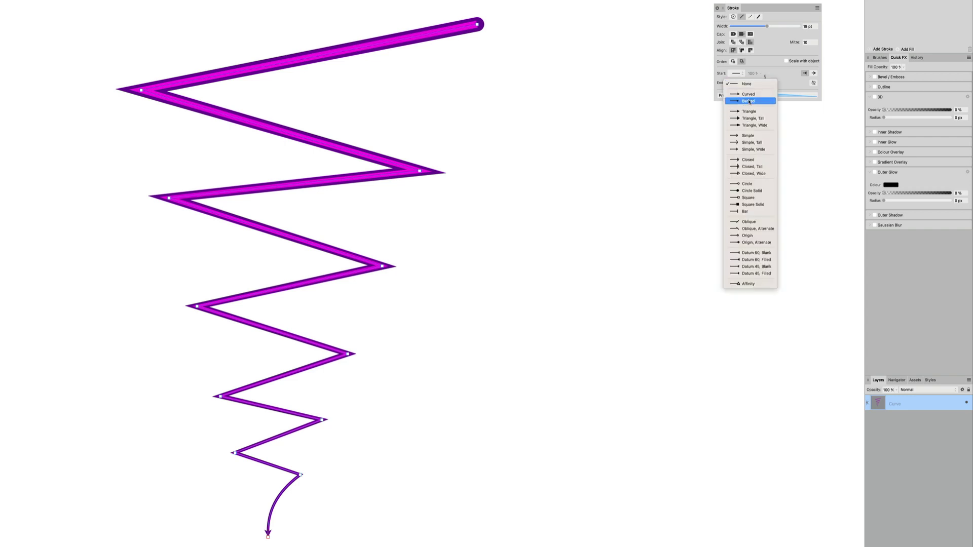
{"action": "left_click", "coordinate": [751, 95]}
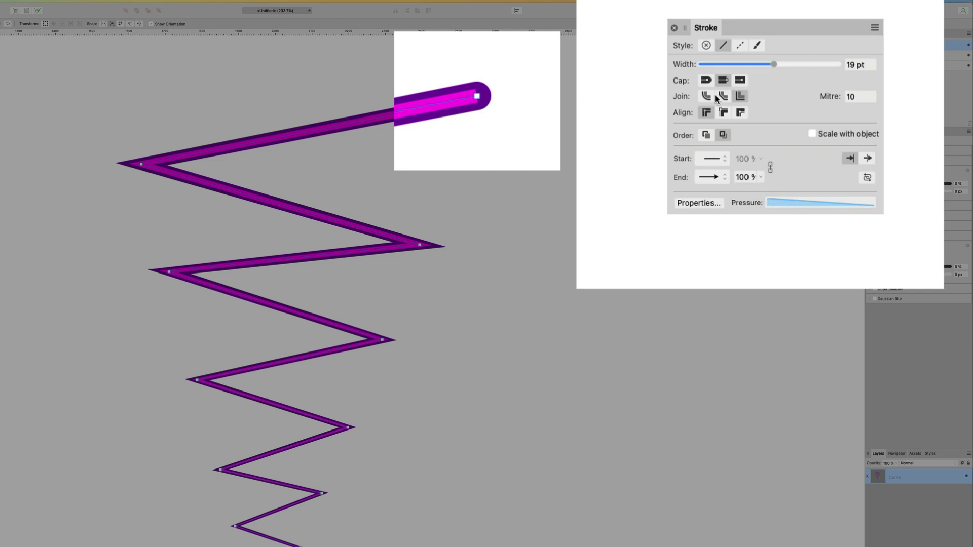
{"action": "left_click", "coordinate": [706, 80]}
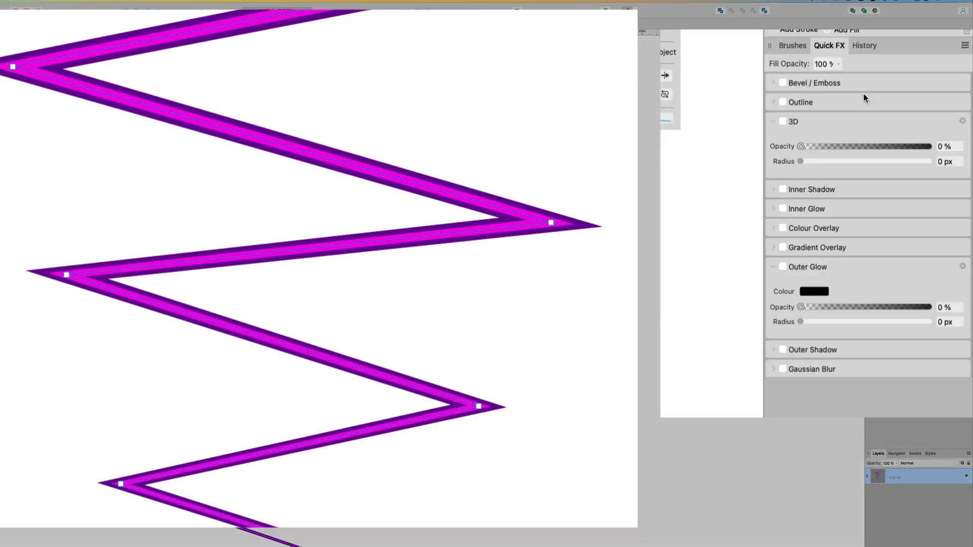
Apply a 3D effect with a 7.9 px radius and a magenta outer glow with a 7.4 px radius to the zigzag.
{"action": "left_click", "coordinate": [783, 122]}
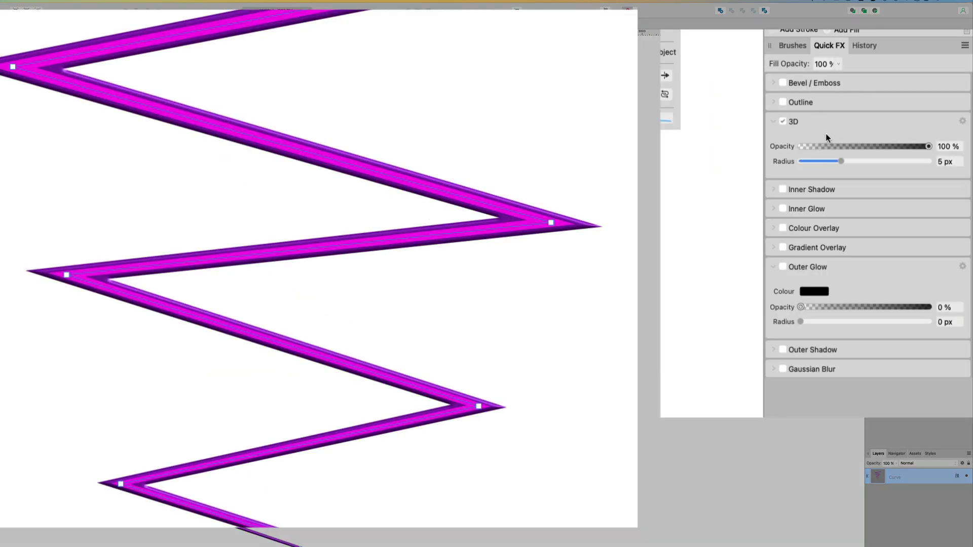
{"action": "left_click_drag", "start_coordinate": [841, 161], "coordinate": [848, 160]}
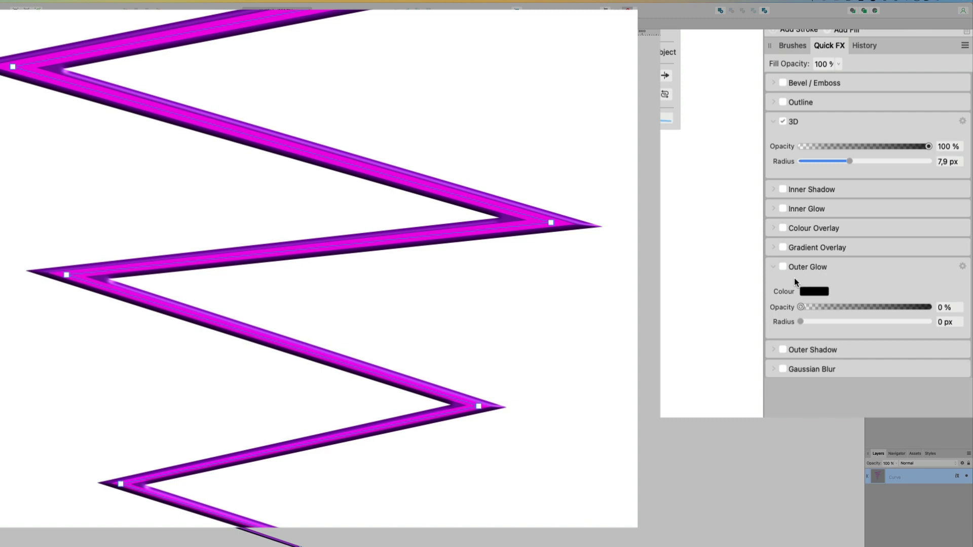
{"action": "left_click", "coordinate": [783, 267]}
{"action": "left_click", "coordinate": [814, 291]}
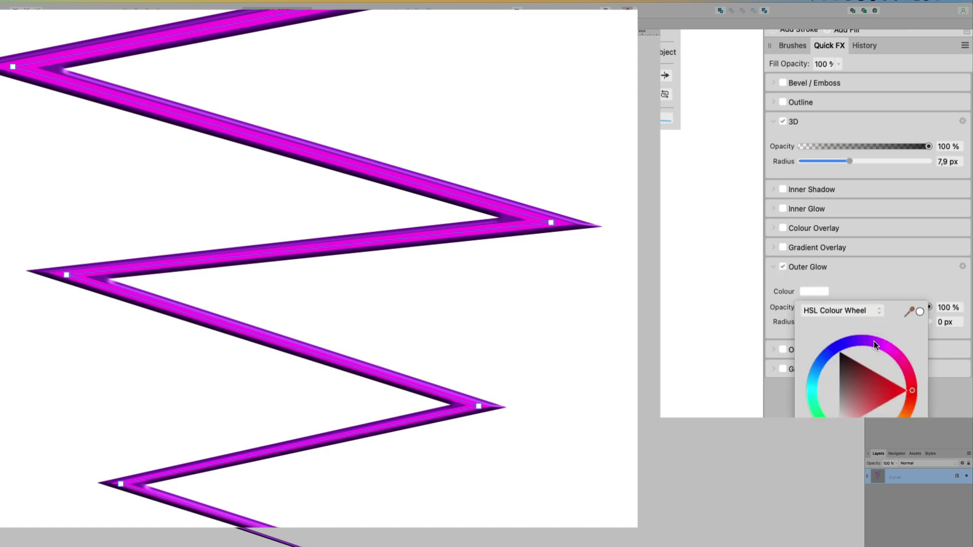
{"action": "left_click_drag", "start_coordinate": [874, 342], "coordinate": [880, 342]}
{"action": "left_click", "coordinate": [856, 292]}
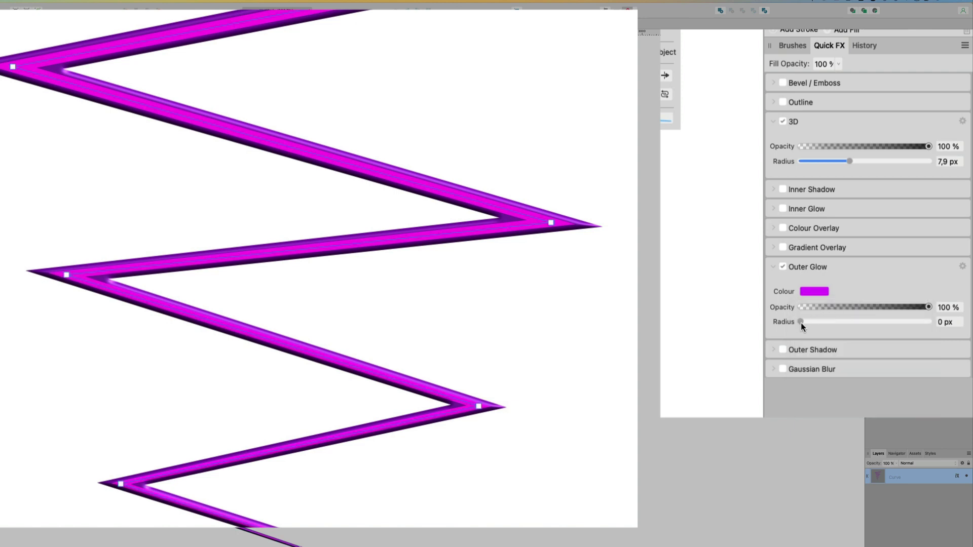
{"action": "left_click_drag", "start_coordinate": [801, 322], "coordinate": [850, 324]}
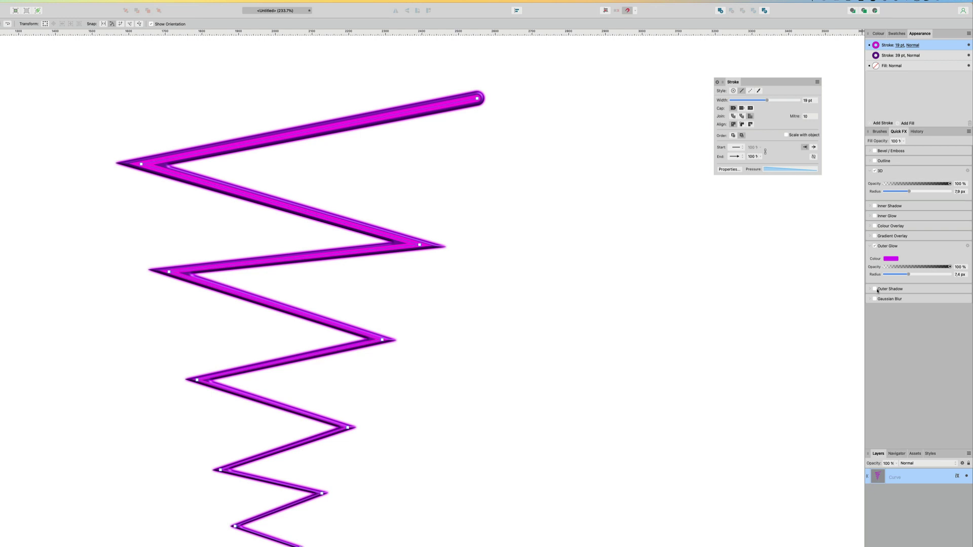
Add an outer shadow to the zigzag, offset about 63.8 px at 321° with a radius of about 22.8 px, and deselect it.
{"action": "left_click", "coordinate": [875, 290]}
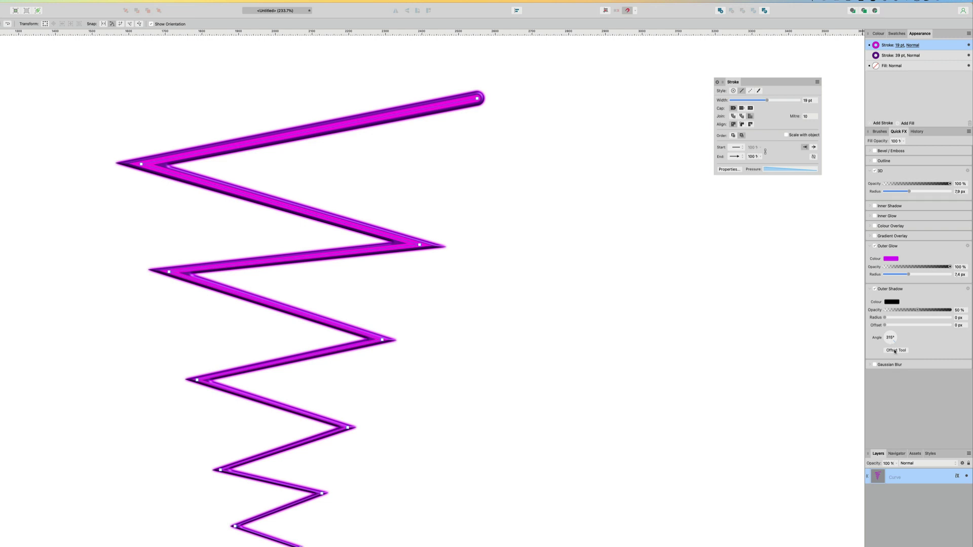
{"action": "key", "text": "v"}
{"action": "mouse_move", "coordinate": [434, 319]}
{"action": "left_mouse_down"}
{"action": "mouse_move", "coordinate": [466, 321]}
{"action": "mouse_move", "coordinate": [471, 329]}
{"action": "mouse_move", "coordinate": [456, 336]}
{"action": "left_mouse_up"}
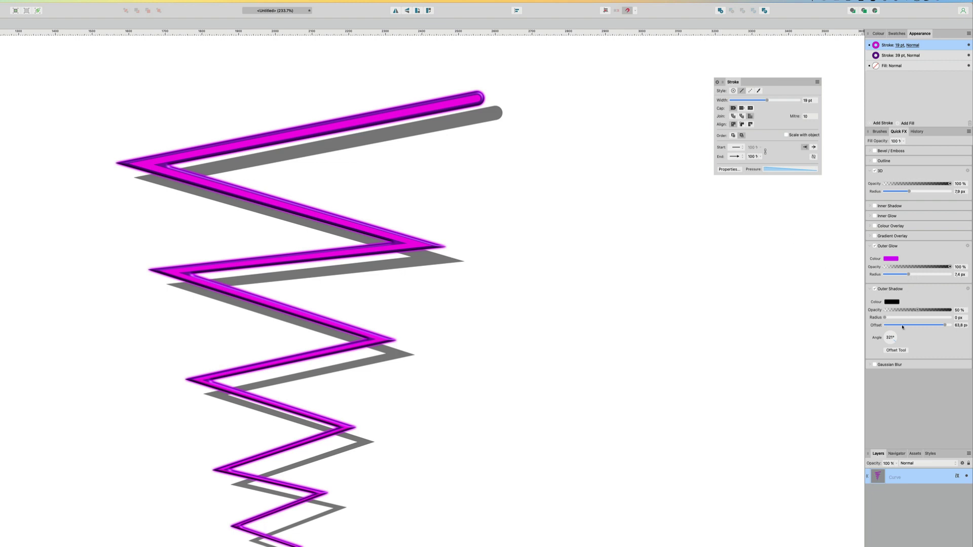
{"action": "left_click_drag", "start_coordinate": [886, 319], "coordinate": [930, 323]}
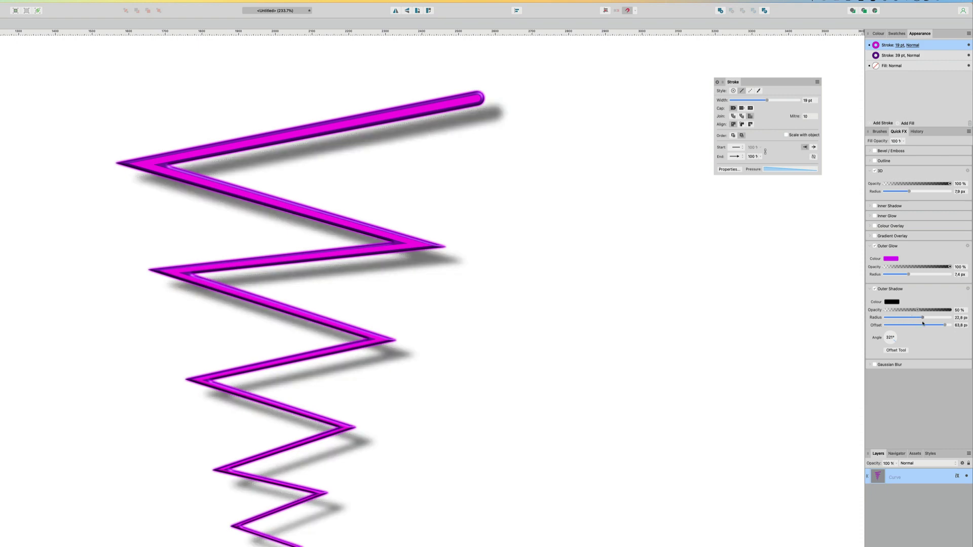
{"action": "left_click", "coordinate": [601, 173]}
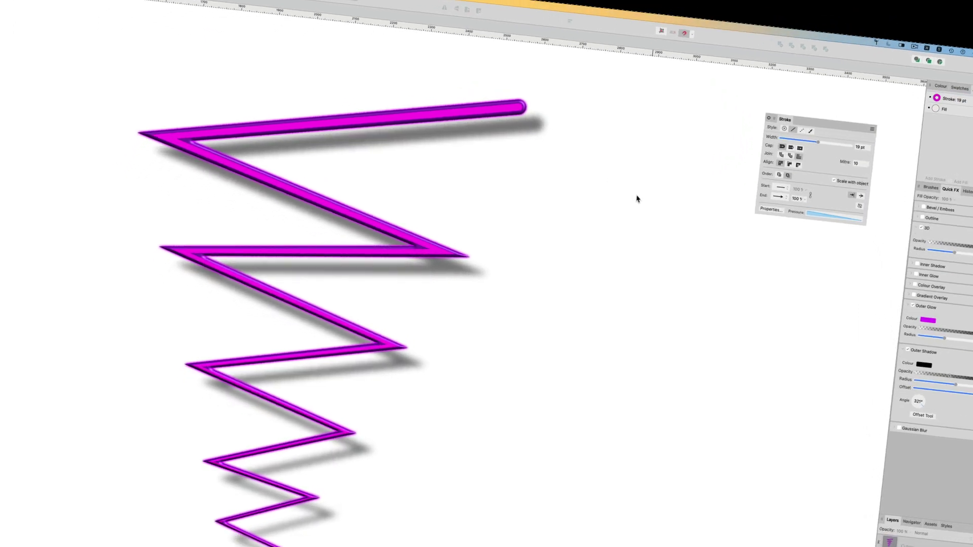